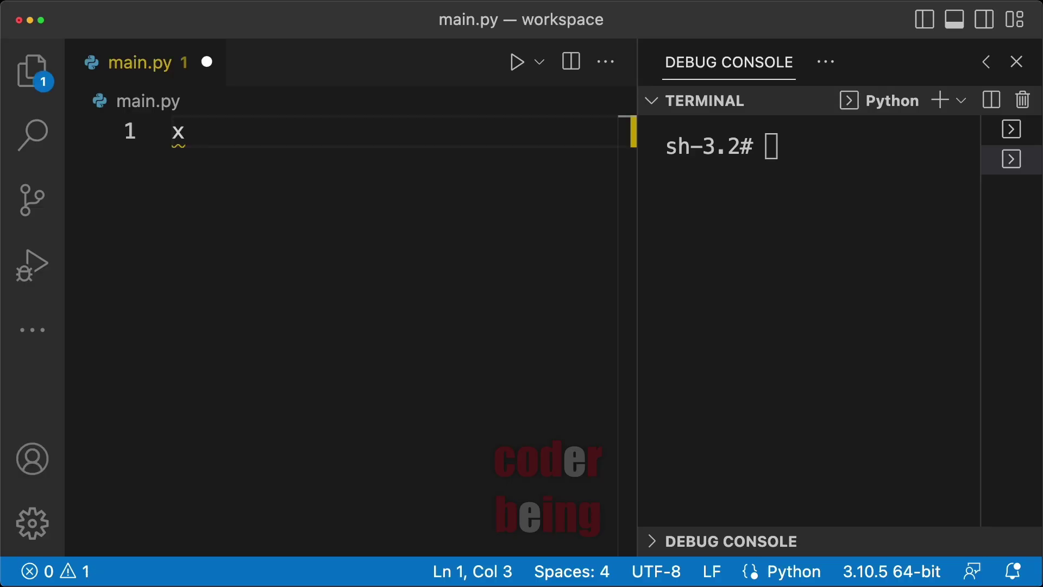
{"action": "type", "text": "= \""}
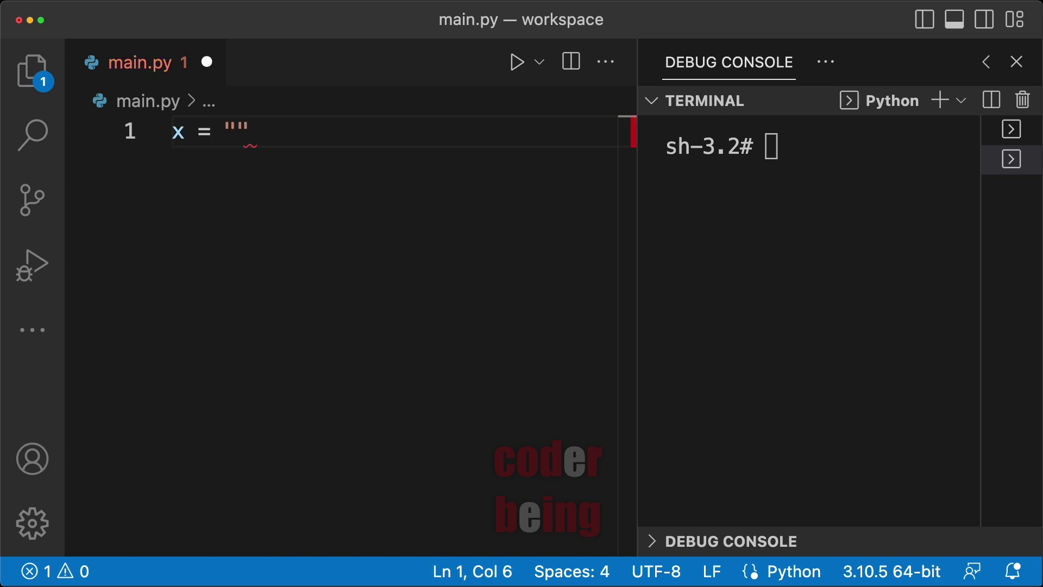
{"action": "type", "text": "HelloWorld"}
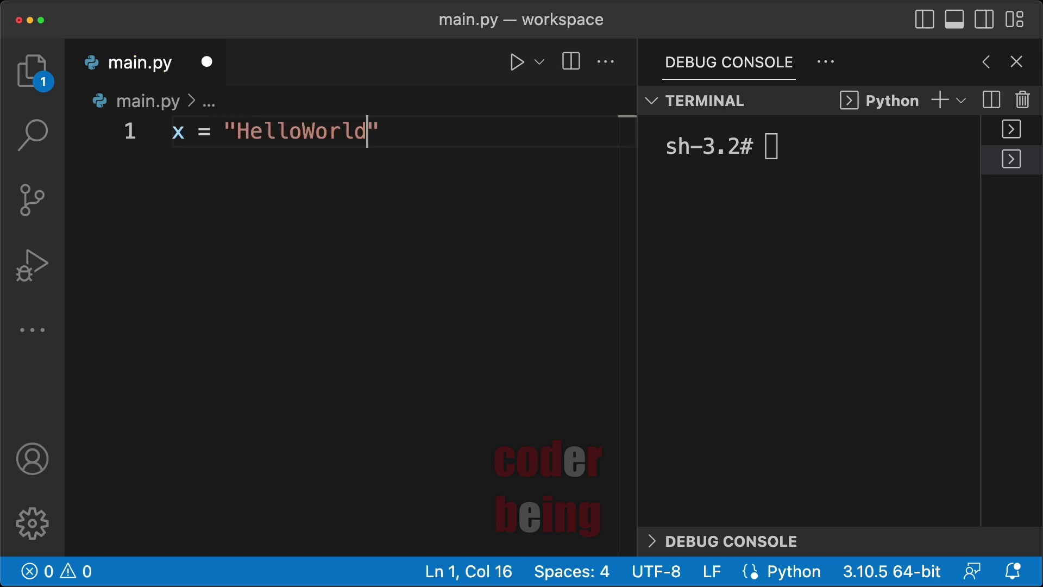
Finish line 1 as x = "HelloWorld" and start a new line below it
{"action": "key", "text": "Right"}
{"action": "key", "text": "Return"}
{"action": "type", "text": "print"}
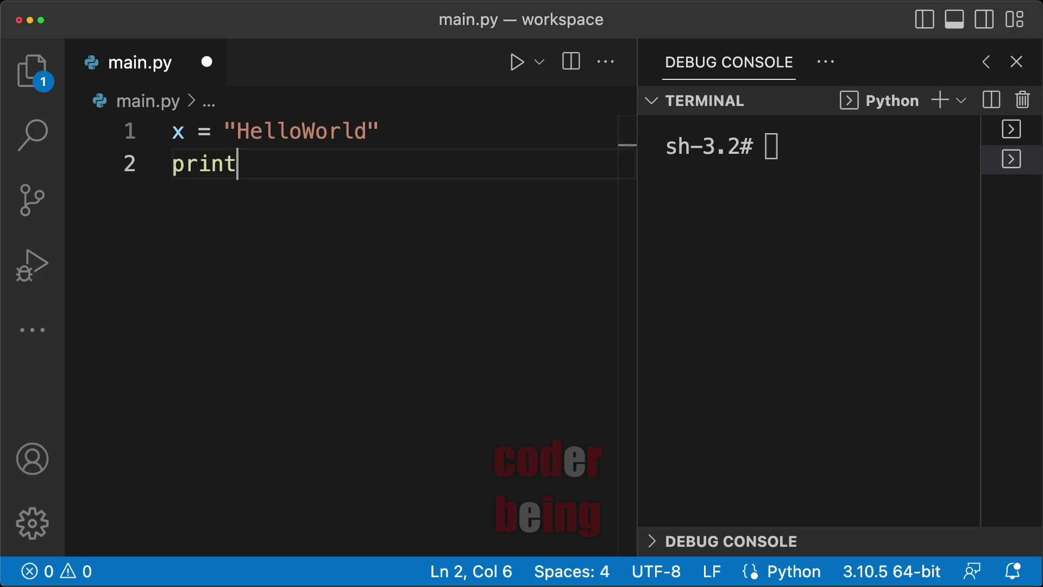
{"action": "type", "text": "("}
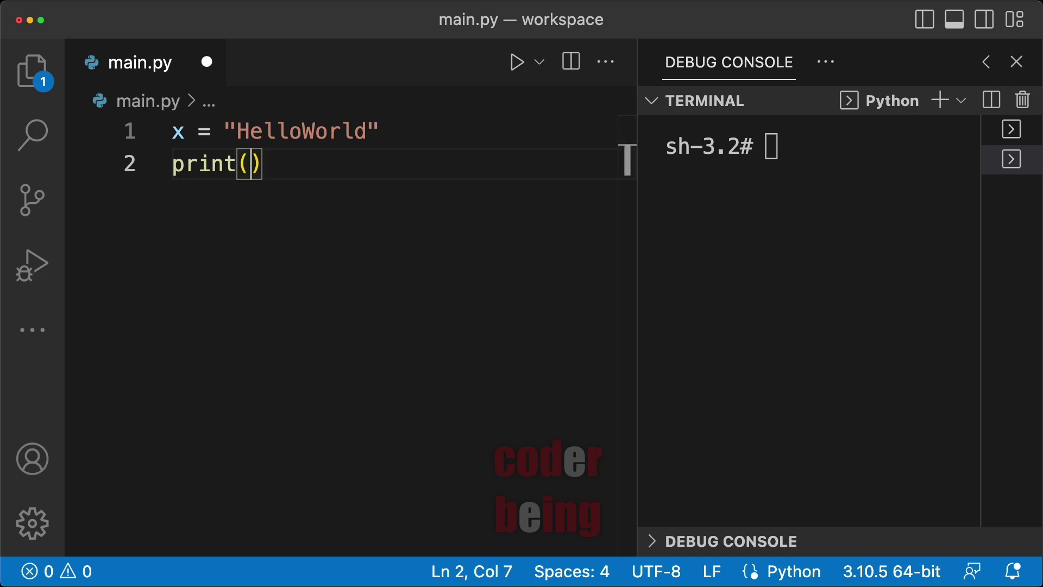
{"action": "type", "text": "x"}
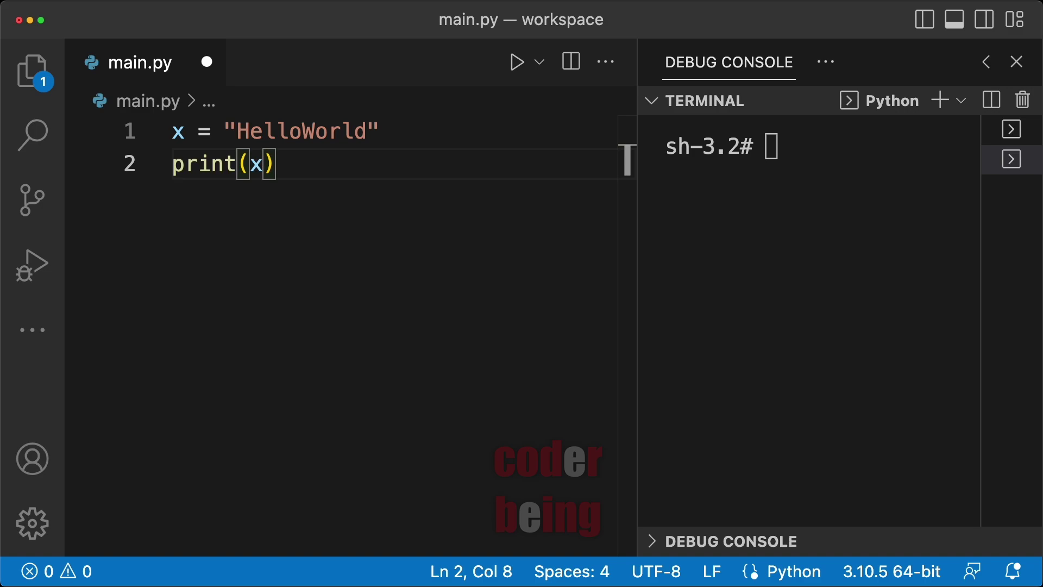
{"action": "type", "text": "["}
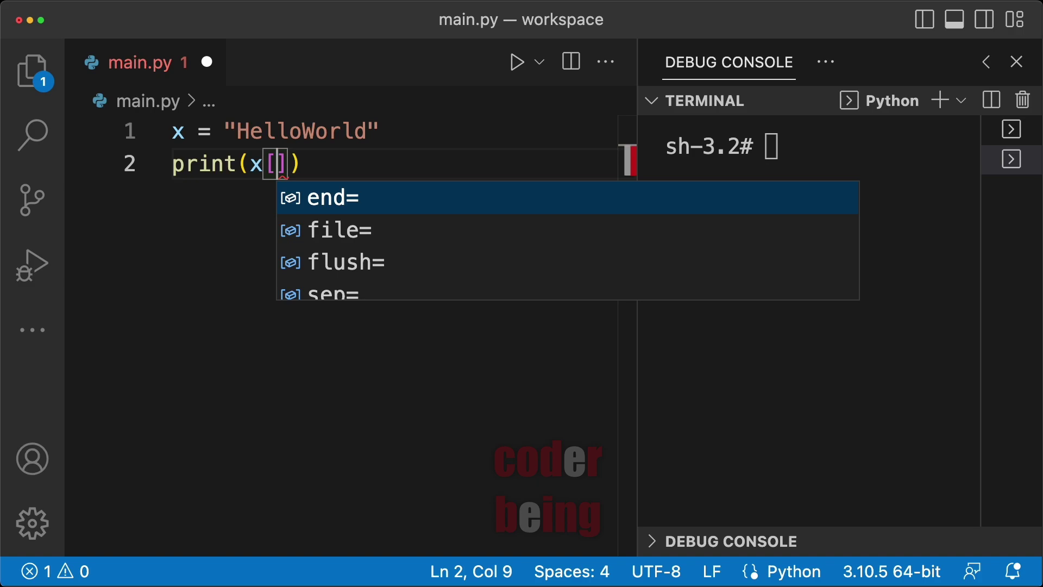
{"action": "type", "text": "0"}
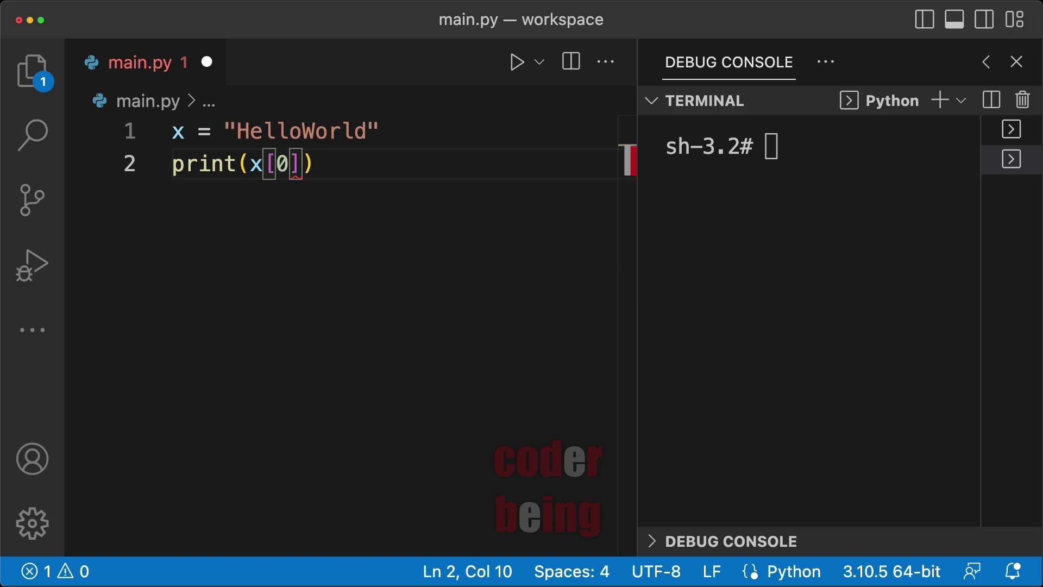
Save main.py and run python3 main.py in the terminal, which prints H
{"action": "key", "text": "super+s"}
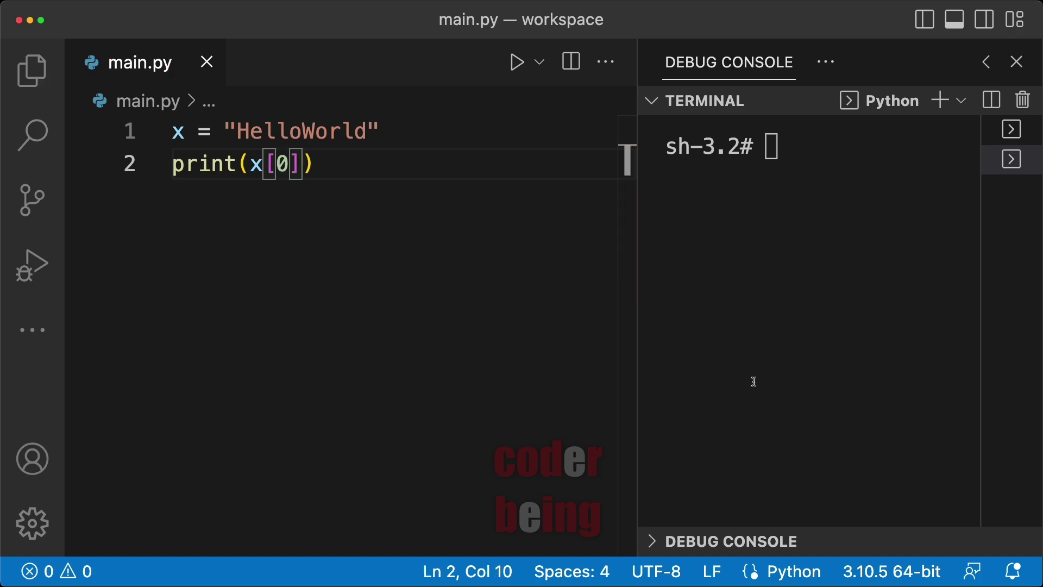
{"action": "left_click", "coordinate": [889, 253]}
{"action": "type", "text": "python3"}
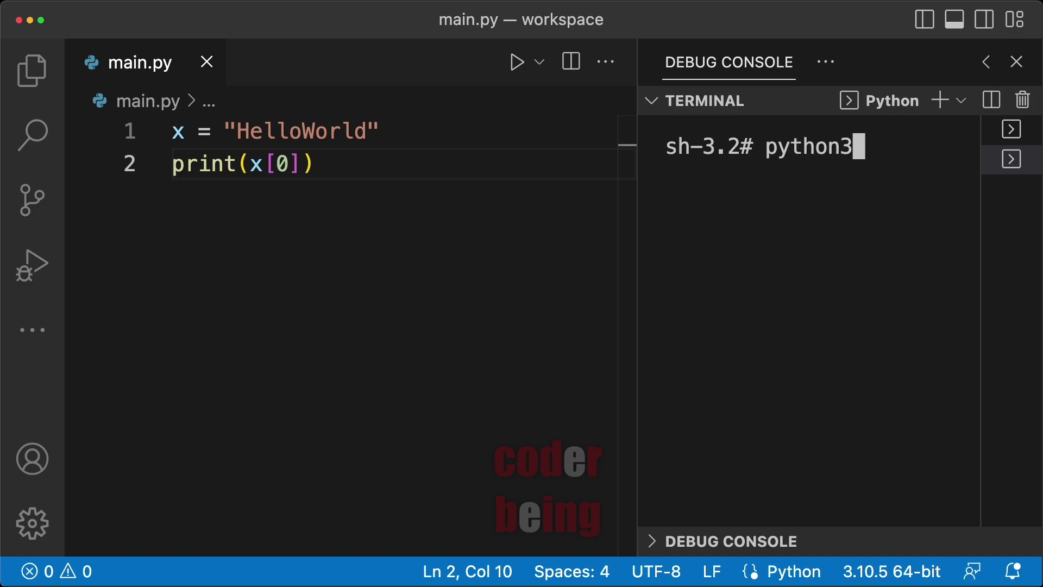
{"action": "type", "text": " main.py"}
{"action": "key", "text": "Return"}
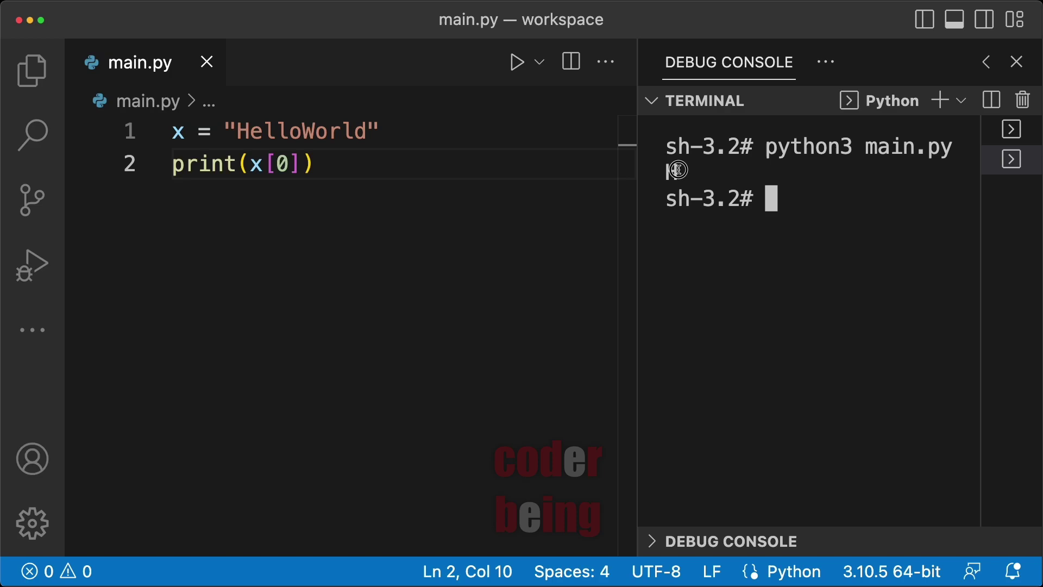
{"action": "left_click_drag", "start_coordinate": [679, 172], "coordinate": [654, 176]}
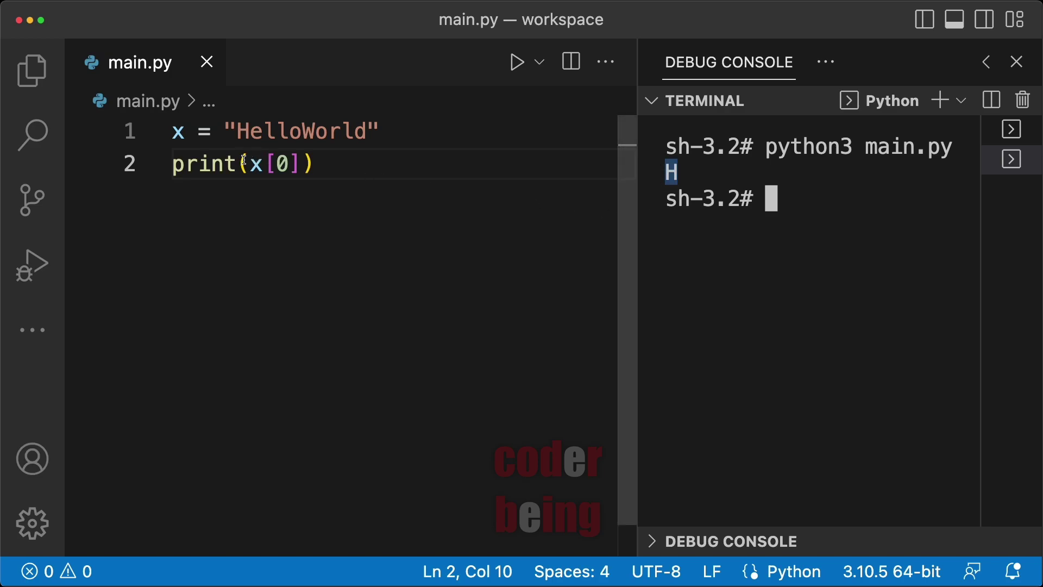
Change the index to 4, rerun with Run Python File to print o, then remove the index
{"action": "left_click_drag", "start_coordinate": [249, 164], "coordinate": [310, 163]}
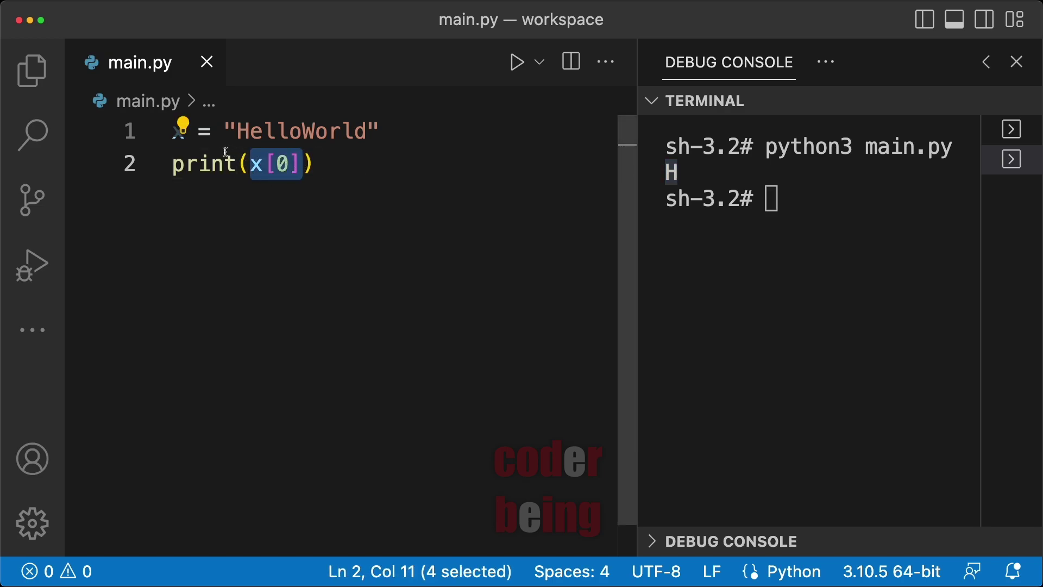
{"action": "left_click", "coordinate": [276, 163]}
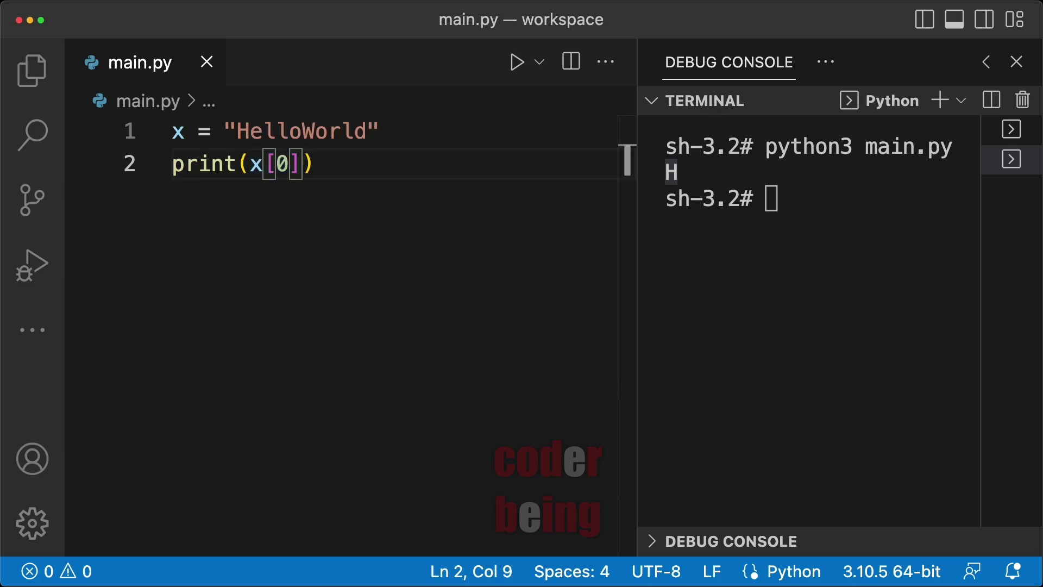
{"action": "left_click_drag", "start_coordinate": [276, 164], "coordinate": [291, 164]}
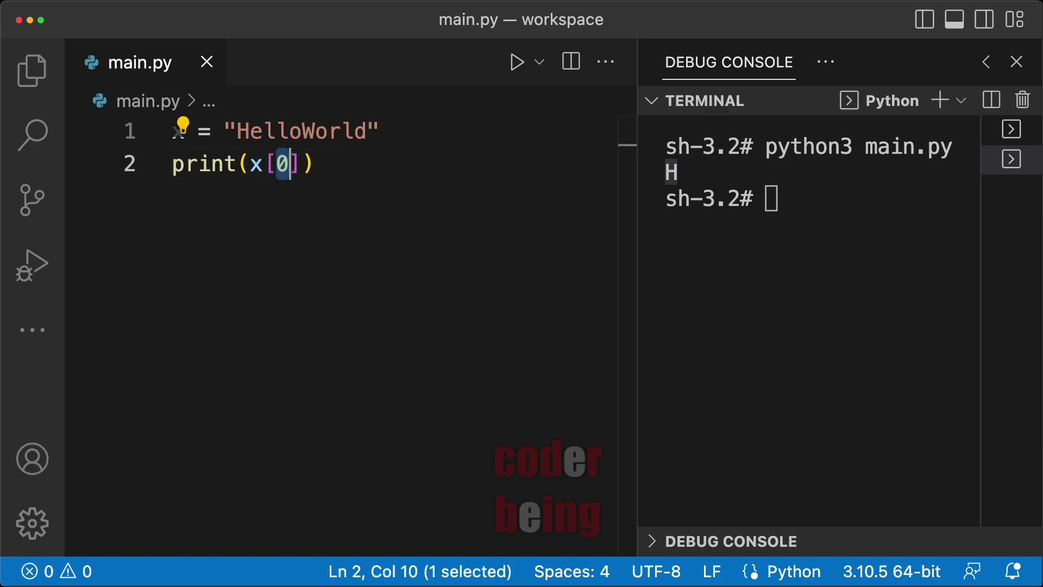
{"action": "type", "text": "4"}
{"action": "left_click", "coordinate": [517, 63]}
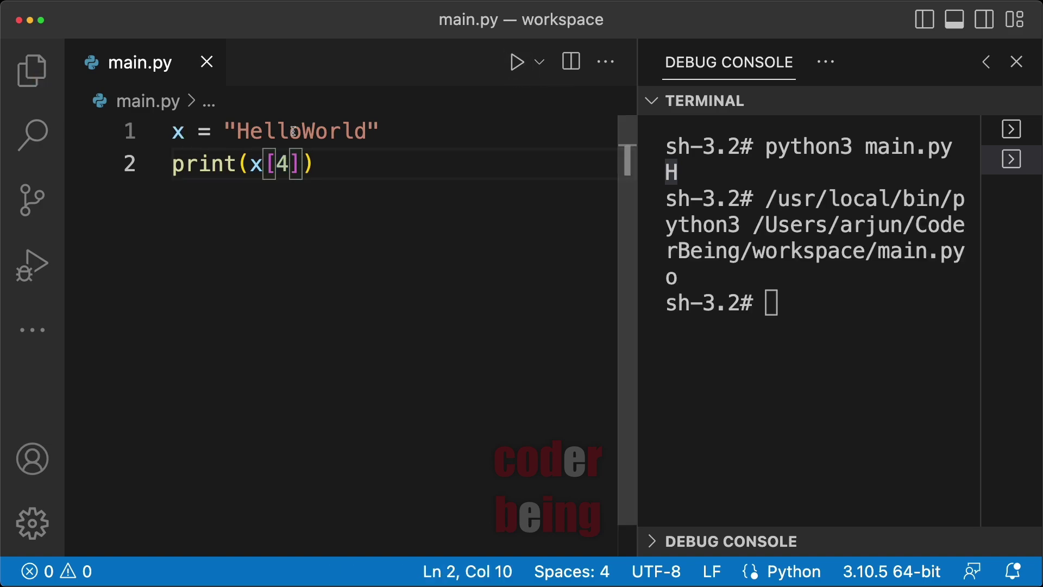
{"action": "left_click_drag", "start_coordinate": [290, 131], "coordinate": [303, 131]}
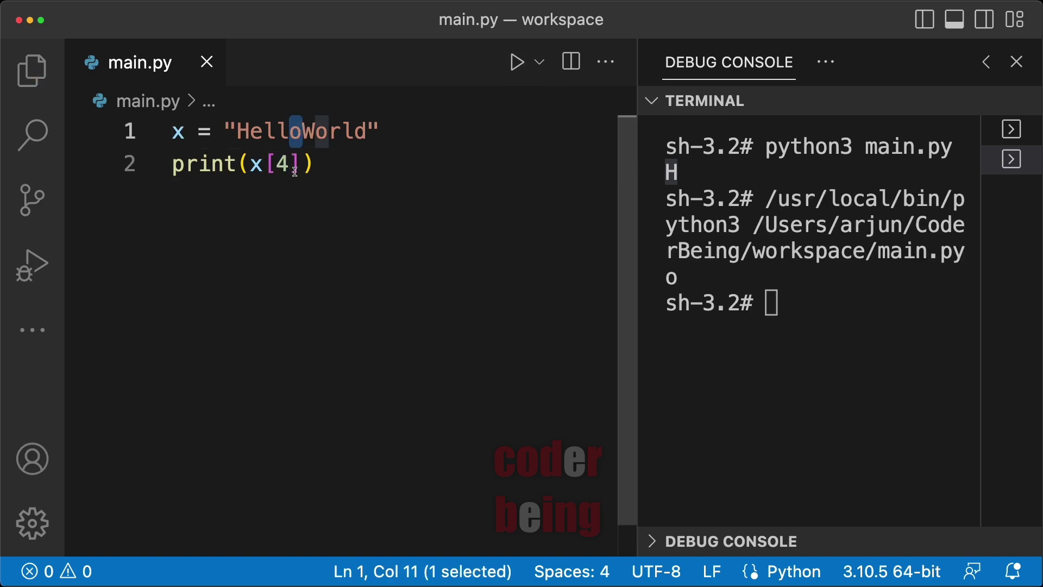
{"action": "mouse_move", "coordinate": [250, 163]}
{"action": "left_mouse_down"}
{"action": "mouse_move", "coordinate": [302, 164]}
{"action": "mouse_move", "coordinate": [302, 132]}
{"action": "mouse_move", "coordinate": [170, 164]}
{"action": "left_mouse_up"}
Set the index to 9, save, and rerun python3 main.py so it prints d
{"action": "key", "text": "super+z"}
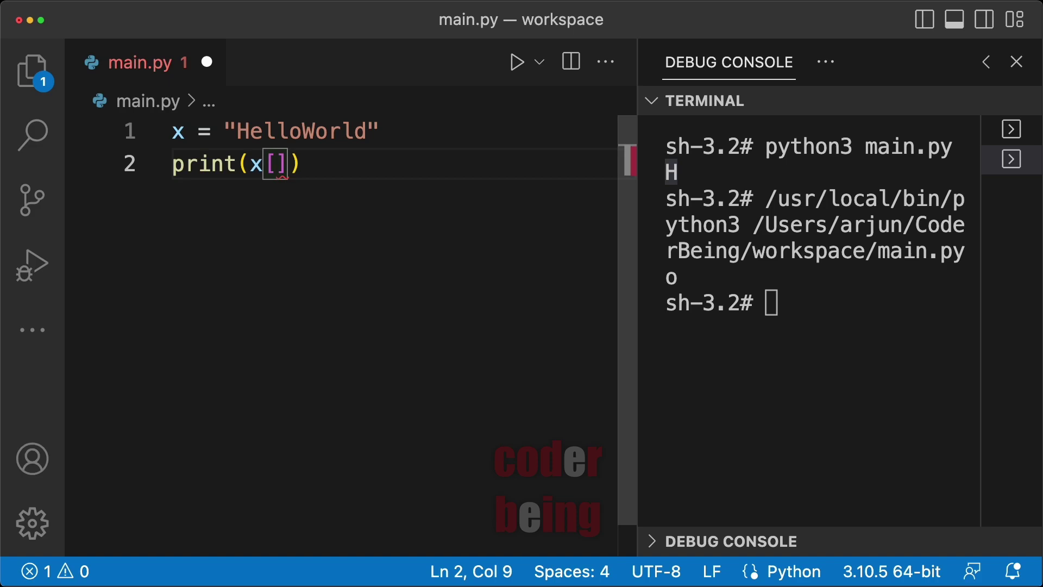
{"action": "type", "text": "9"}
{"action": "key", "text": "super+s"}
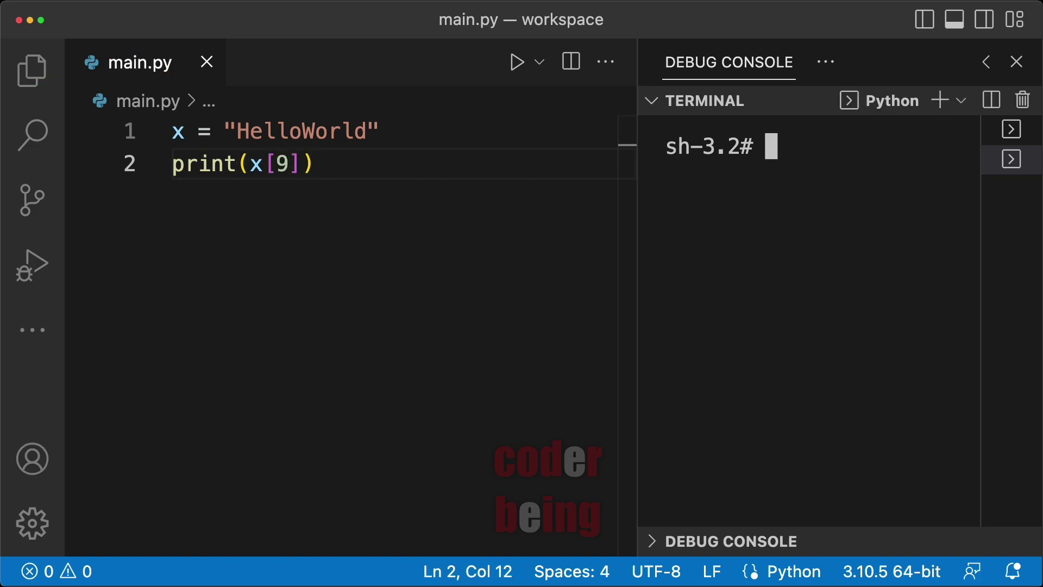
{"action": "type", "text": "python"}
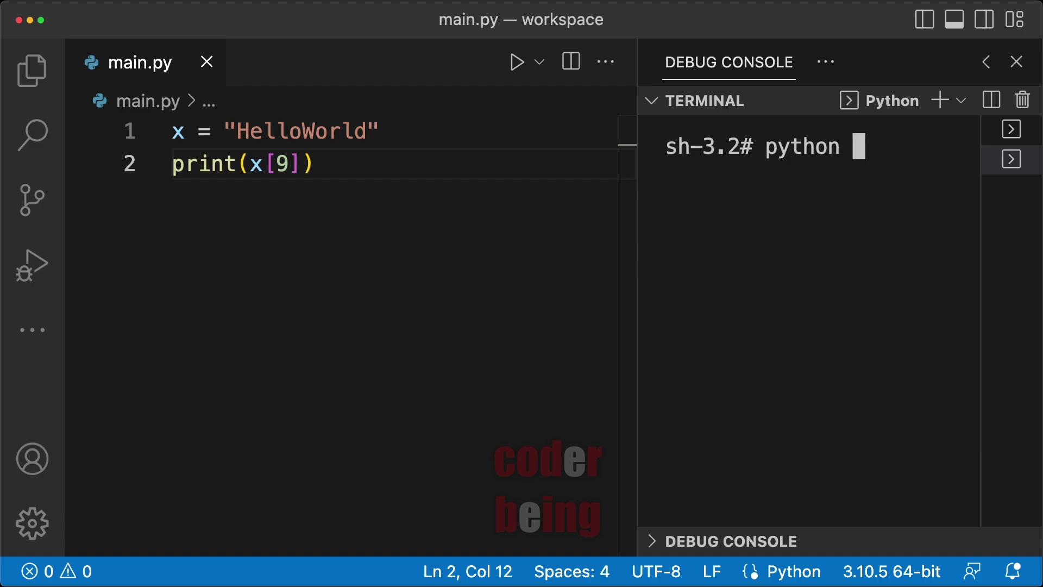
{"action": "key", "text": "BackSpace"}
{"action": "type", "text": "3 main."}
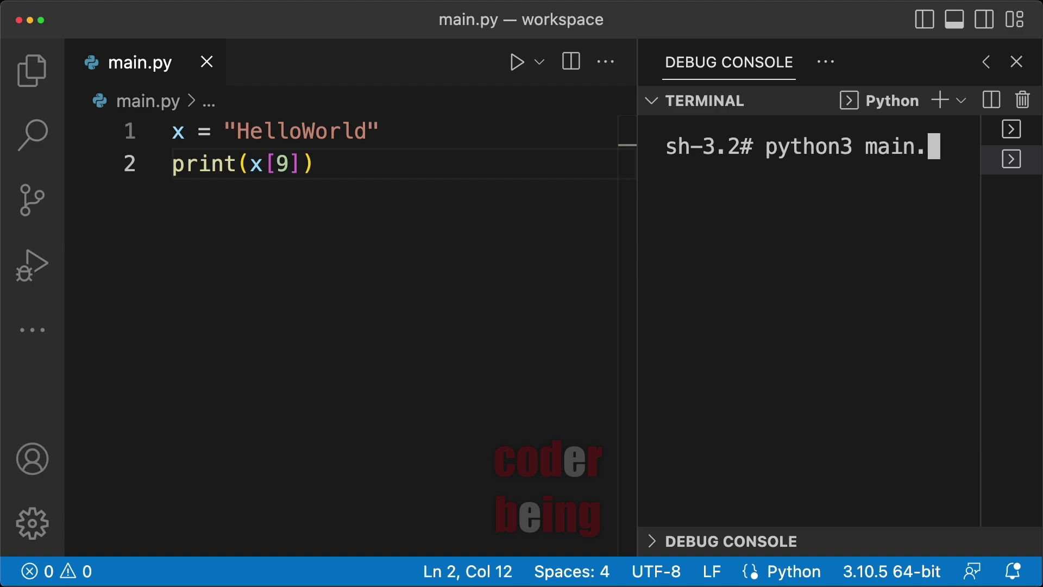
{"action": "type", "text": "py"}
{"action": "key", "text": "Return"}
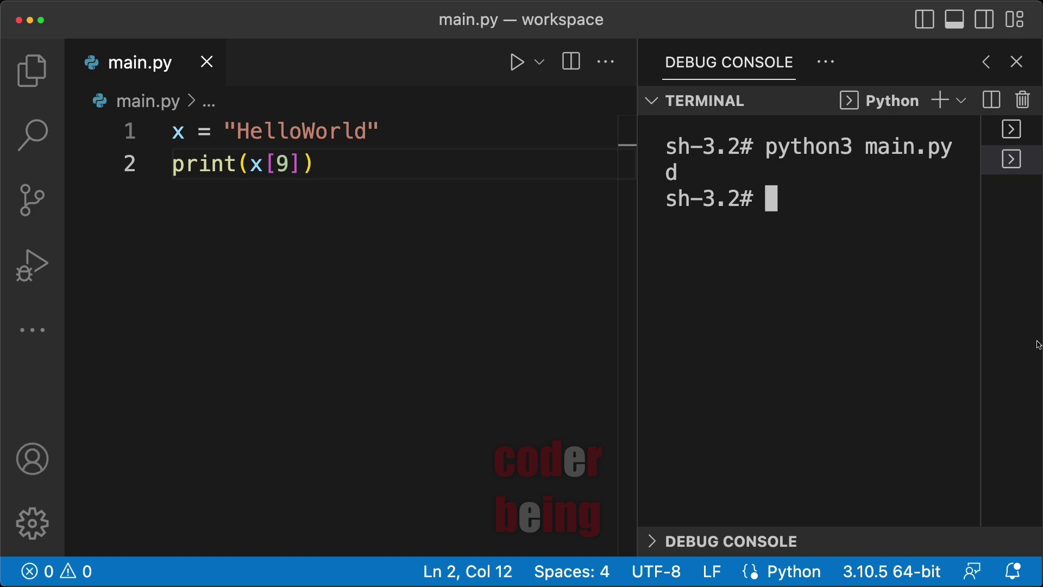
{"action": "left_click_drag", "start_coordinate": [355, 132], "coordinate": [368, 131]}
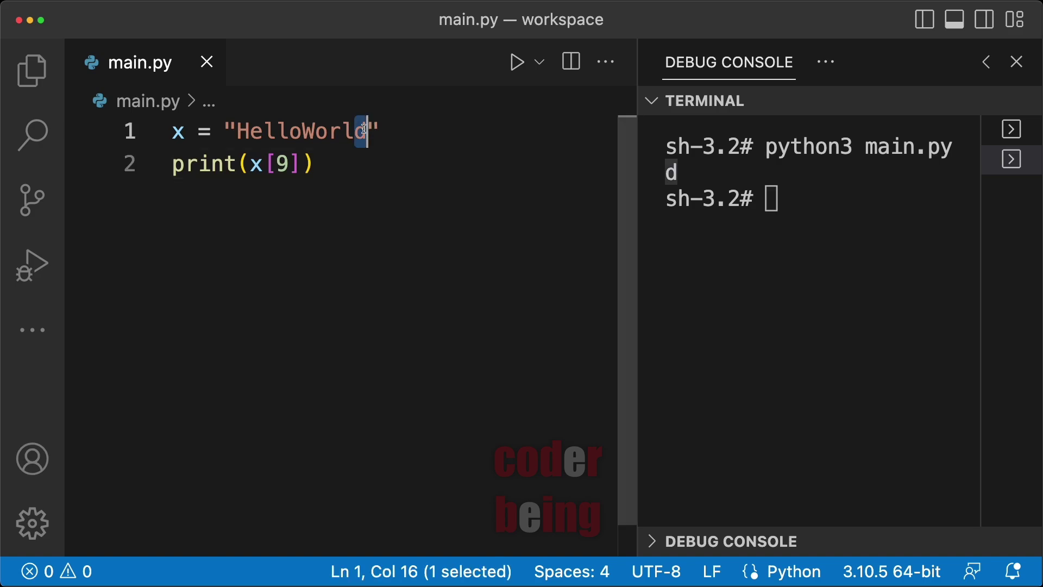
{"action": "left_click", "coordinate": [573, 164]}
{"action": "left_click", "coordinate": [690, 177]}
{"action": "left_click_drag", "start_coordinate": [691, 177], "coordinate": [644, 175]}
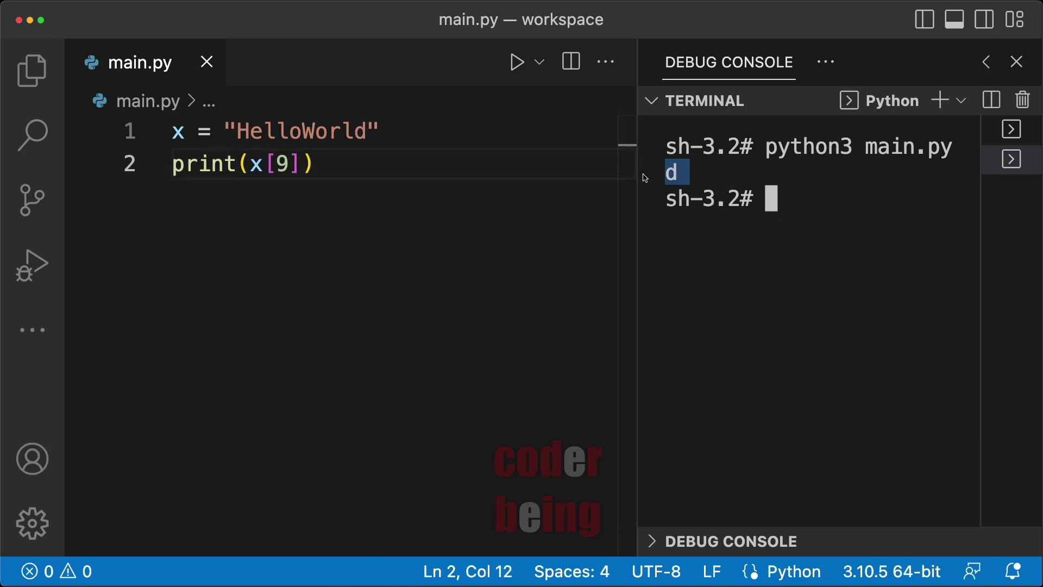